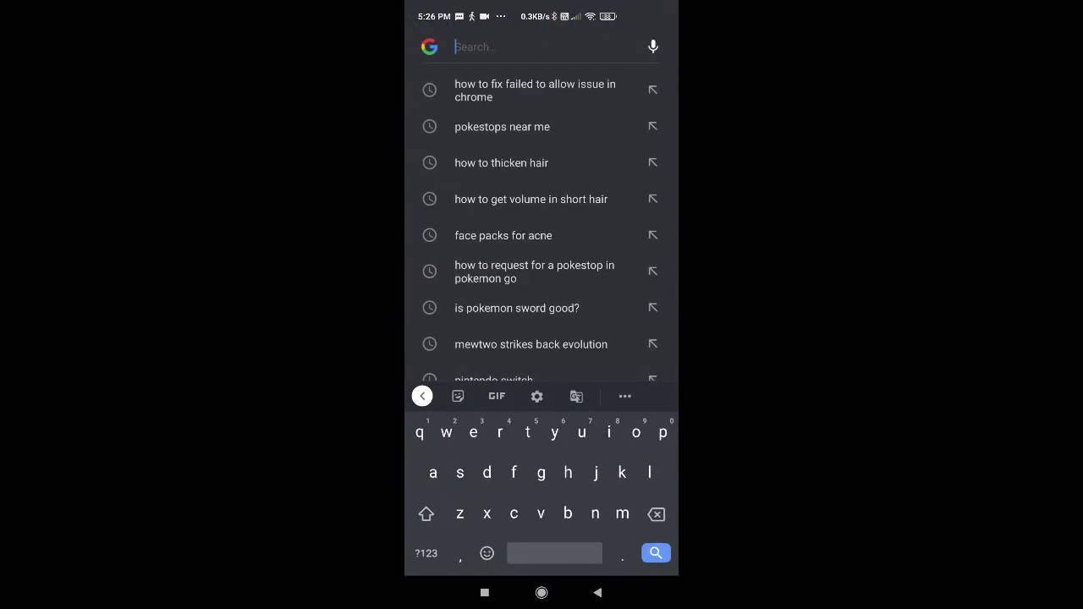
- Leave Google Search and return to the Android home screen
{"action": "left_click", "coordinate": [551, 597]}
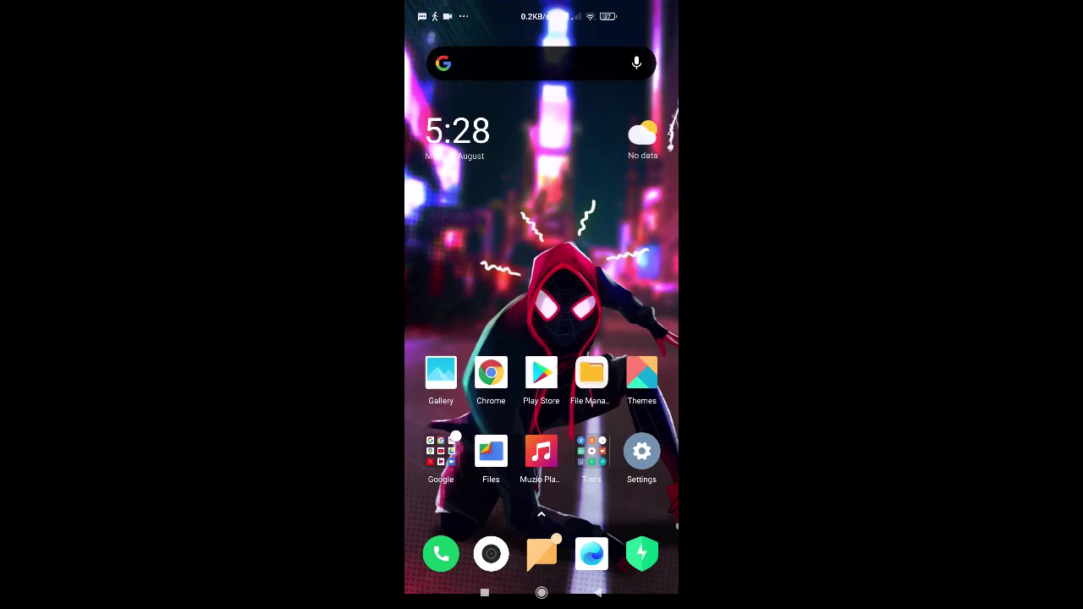
- Pick the two notebook photos in All Media as pages one and two
{"action": "left_click_drag", "start_coordinate": [541, 525], "coordinate": [542, 254]}
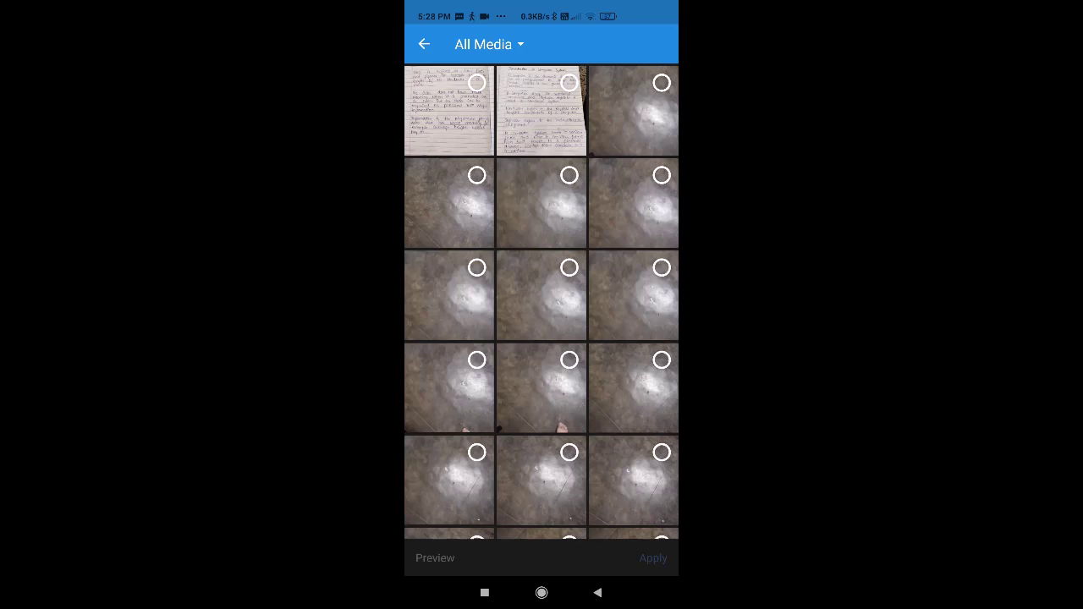
{"action": "left_click", "coordinate": [544, 118]}
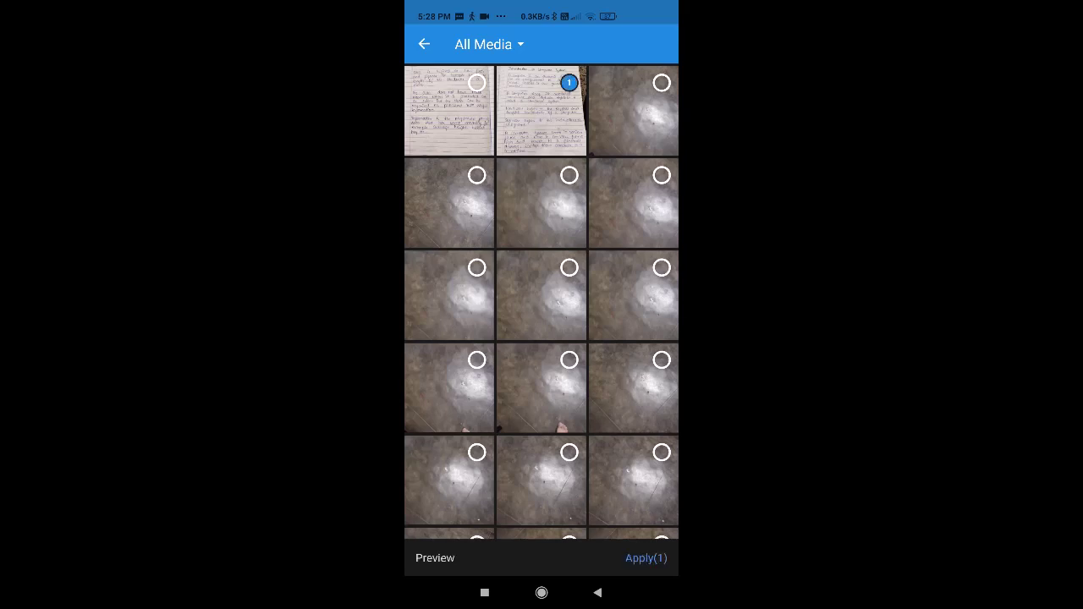
{"action": "left_click", "coordinate": [465, 99]}
- Apply both photos and name the new PDF 'my work', creating it in Documents
{"action": "left_click", "coordinate": [648, 558]}
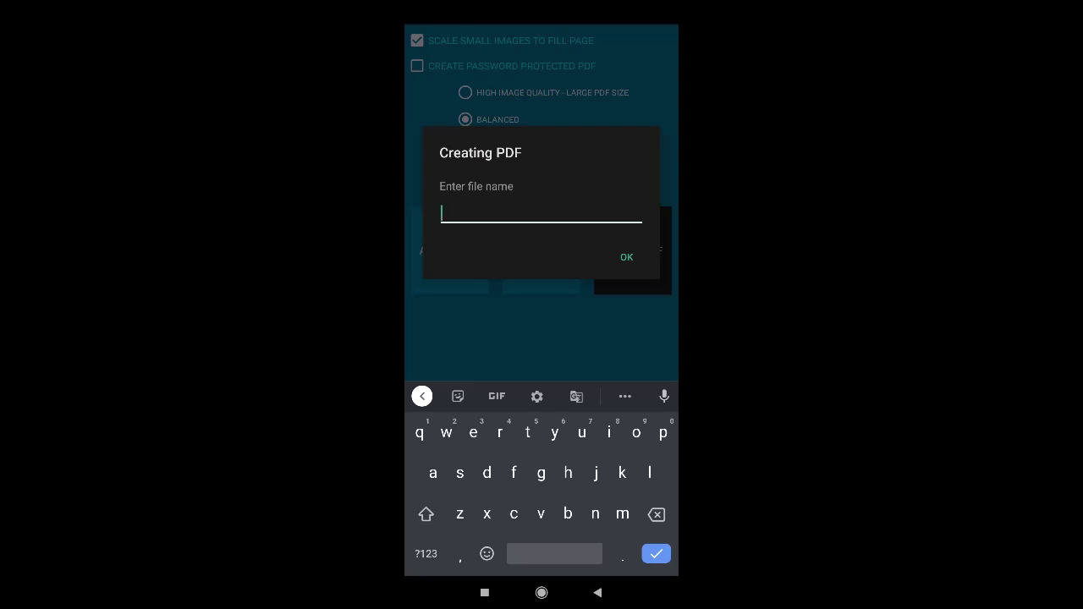
{"action": "type", "text": "myw"}
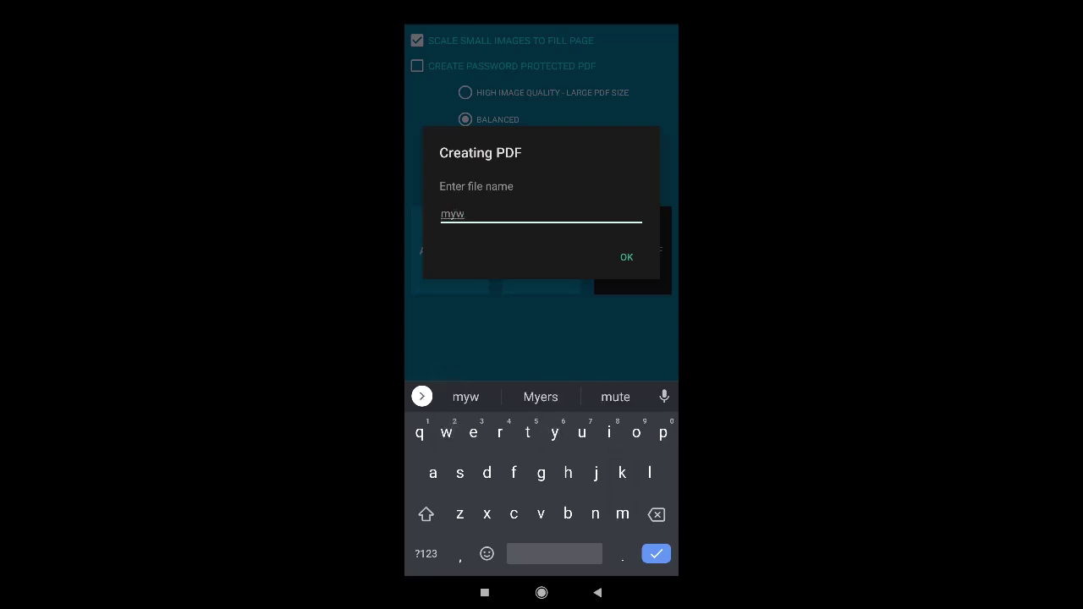
{"action": "type", "text": "o"}
{"action": "left_click", "coordinate": [557, 396]}
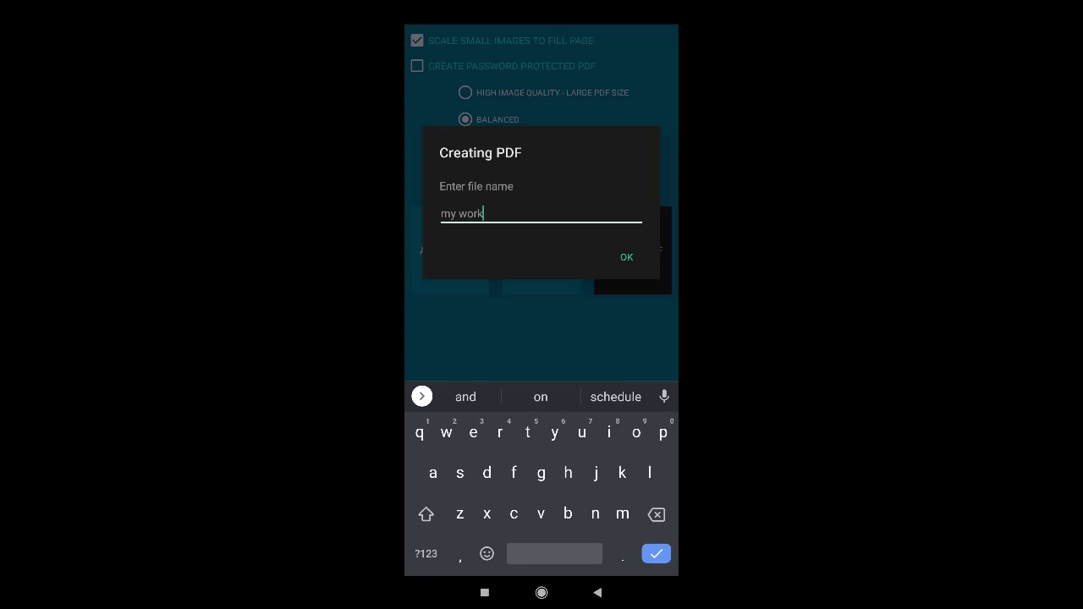
{"action": "left_click", "coordinate": [626, 256]}
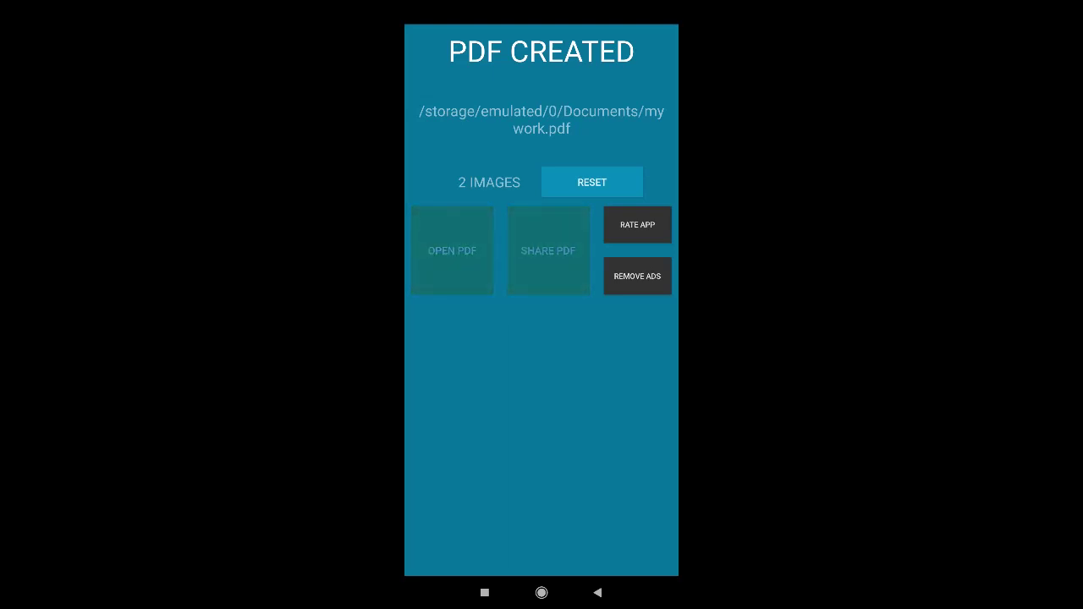
- Leave Easy PDF and launch Google Classroom from the app search
{"action": "left_click", "coordinate": [542, 592]}
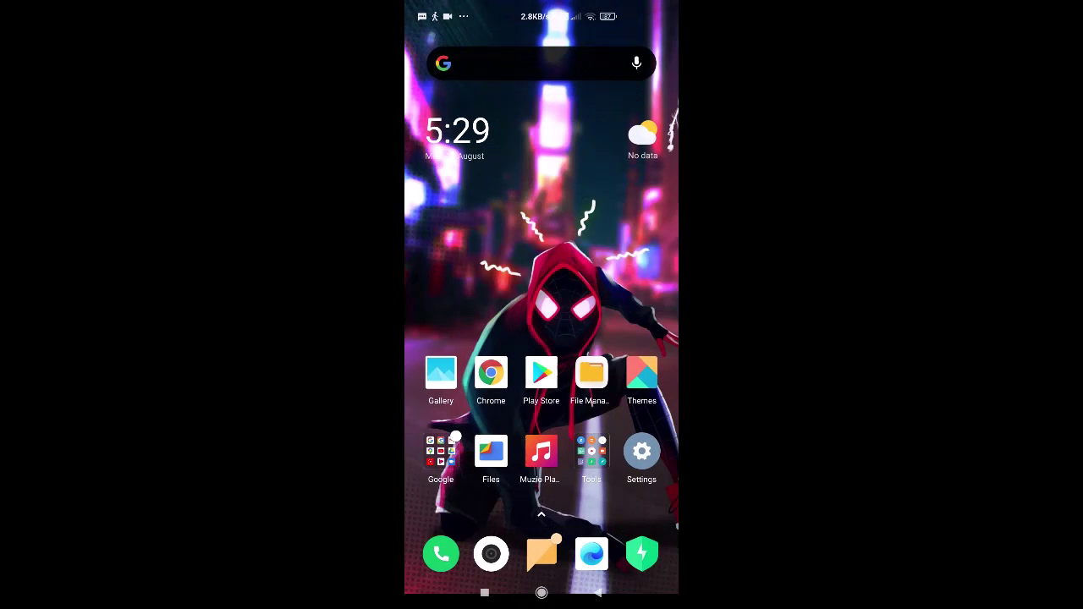
{"action": "left_click_drag", "start_coordinate": [542, 515], "coordinate": [541, 296]}
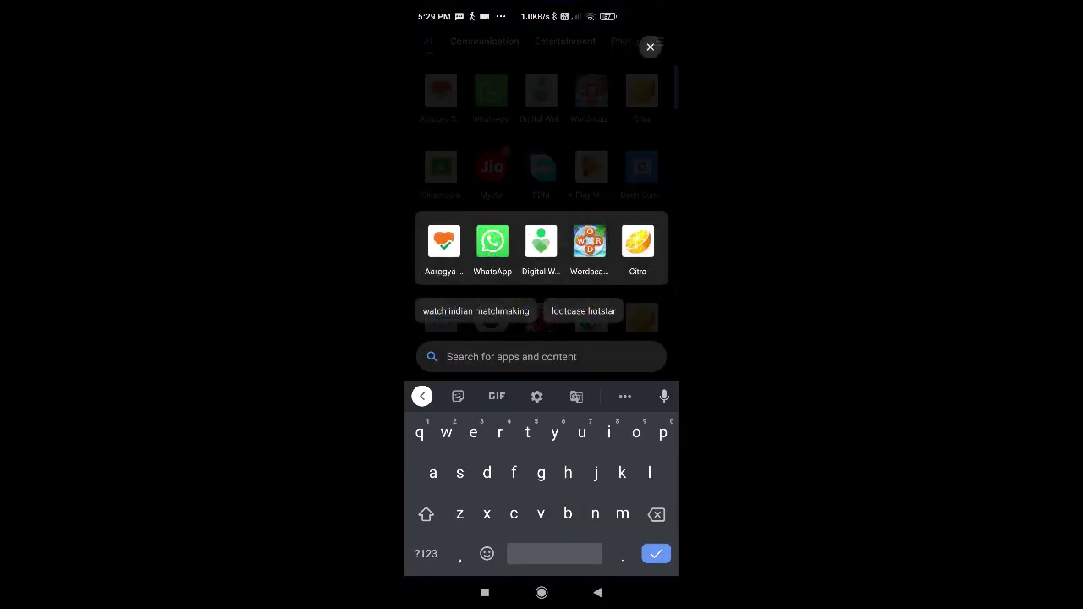
{"action": "type", "text": "cl"}
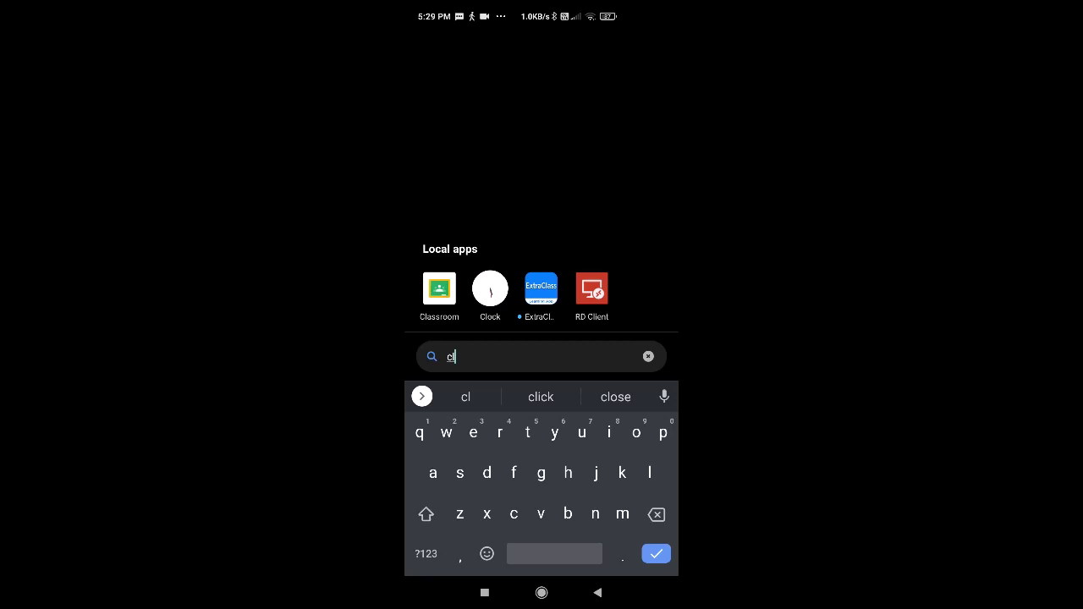
{"action": "left_click", "coordinate": [439, 289]}
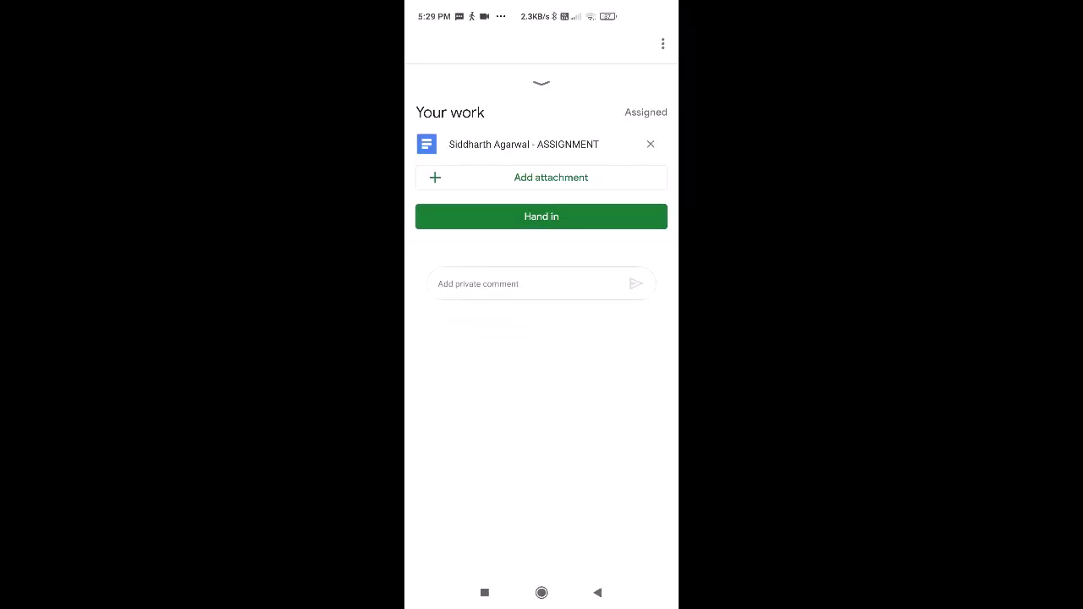
- Open the monthly test assignment in DEMO CLASS and choose to attach a file under Your work
{"action": "left_click", "coordinate": [598, 592]}
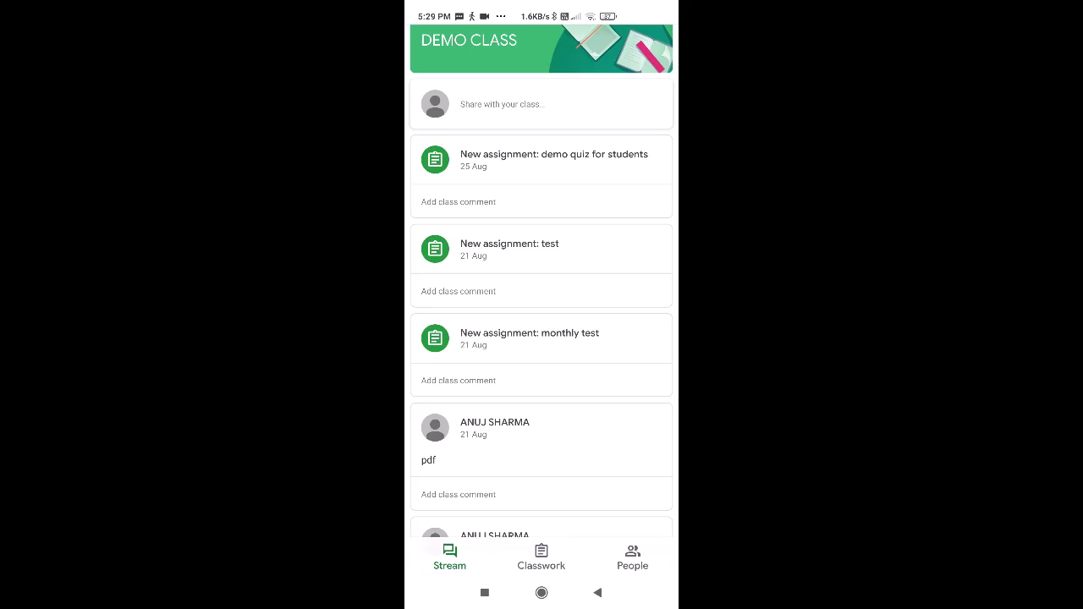
{"action": "left_click", "coordinate": [558, 336]}
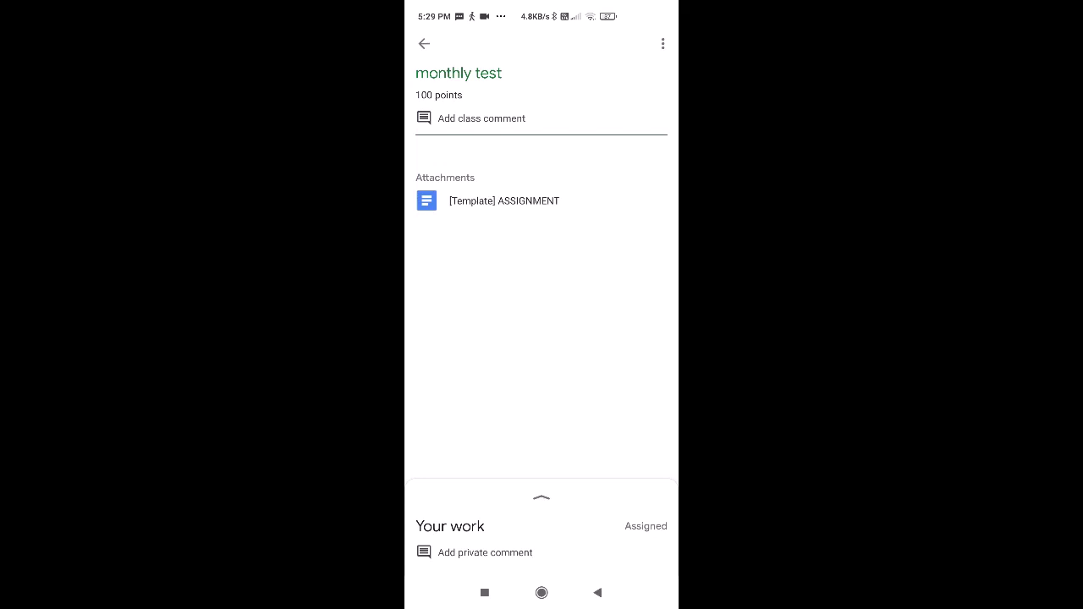
{"action": "left_click", "coordinate": [541, 508]}
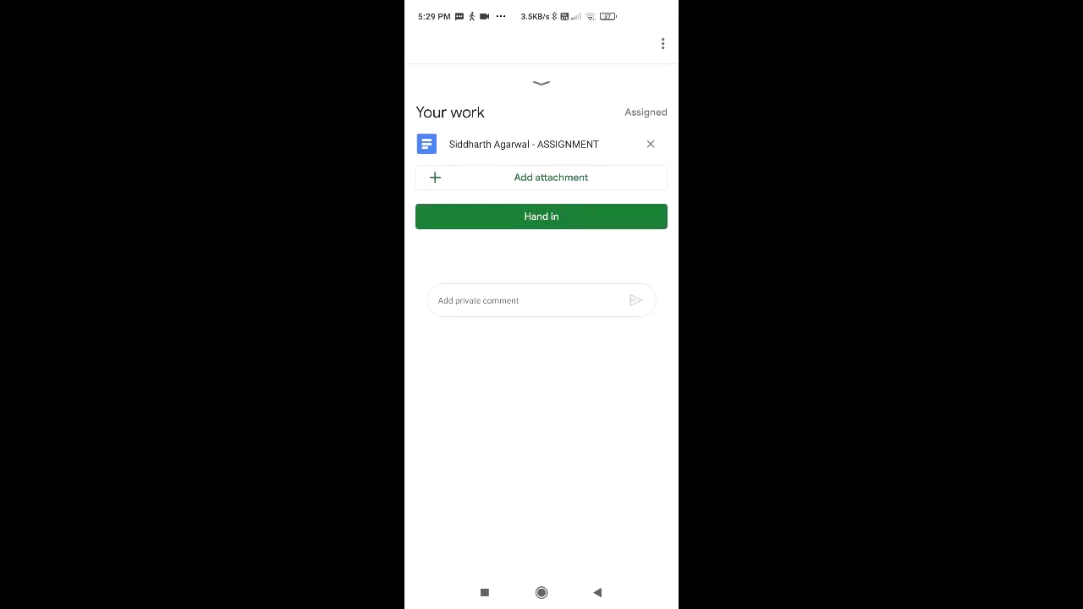
{"action": "left_click", "coordinate": [551, 177]}
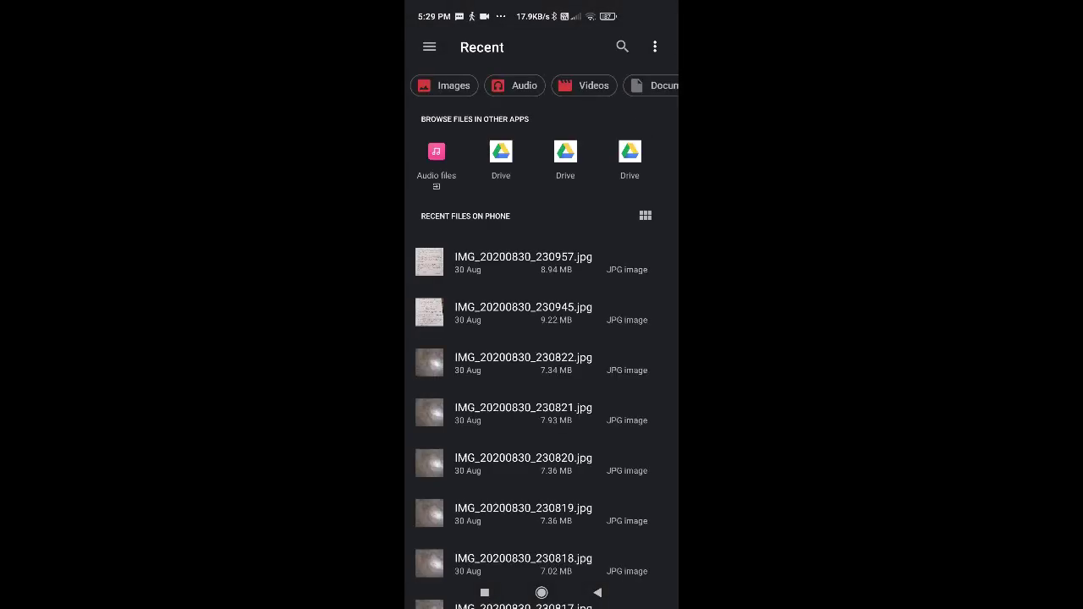
- Filter recent files to Documents and attach the newest my work.pdf
{"action": "left_click", "coordinate": [654, 84]}
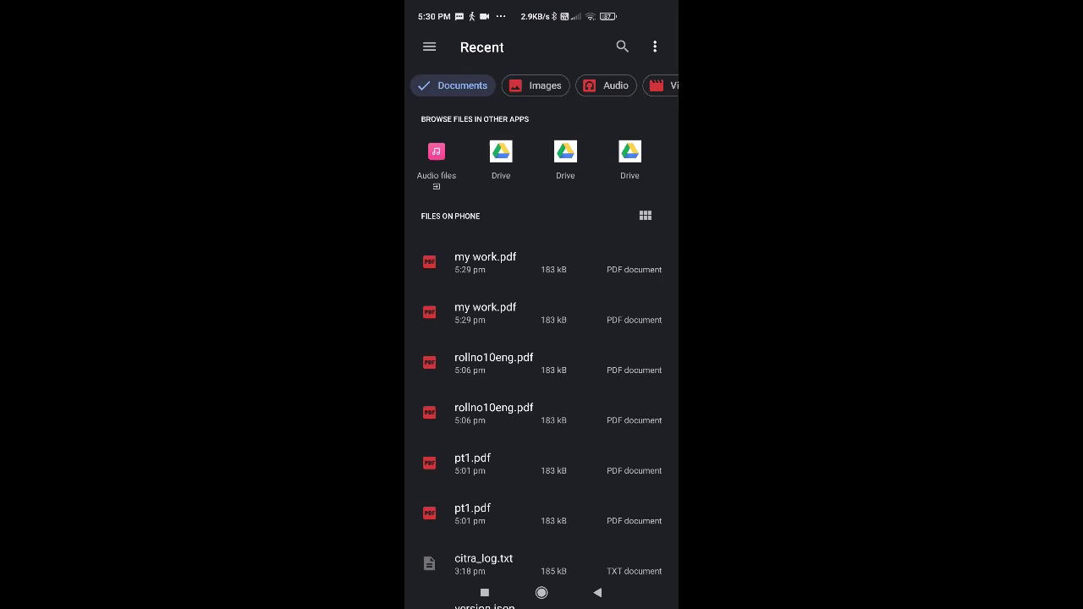
{"action": "left_click", "coordinate": [554, 271]}
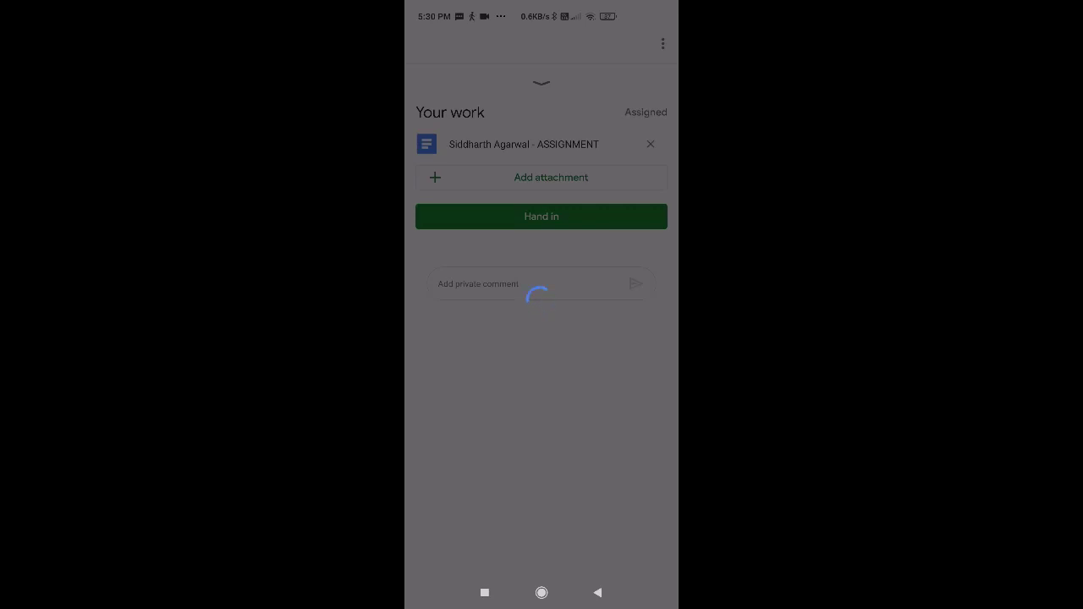
- Hand in the monthly test and confirm resubmitting with both attachments
{"action": "left_click", "coordinate": [467, 394]}
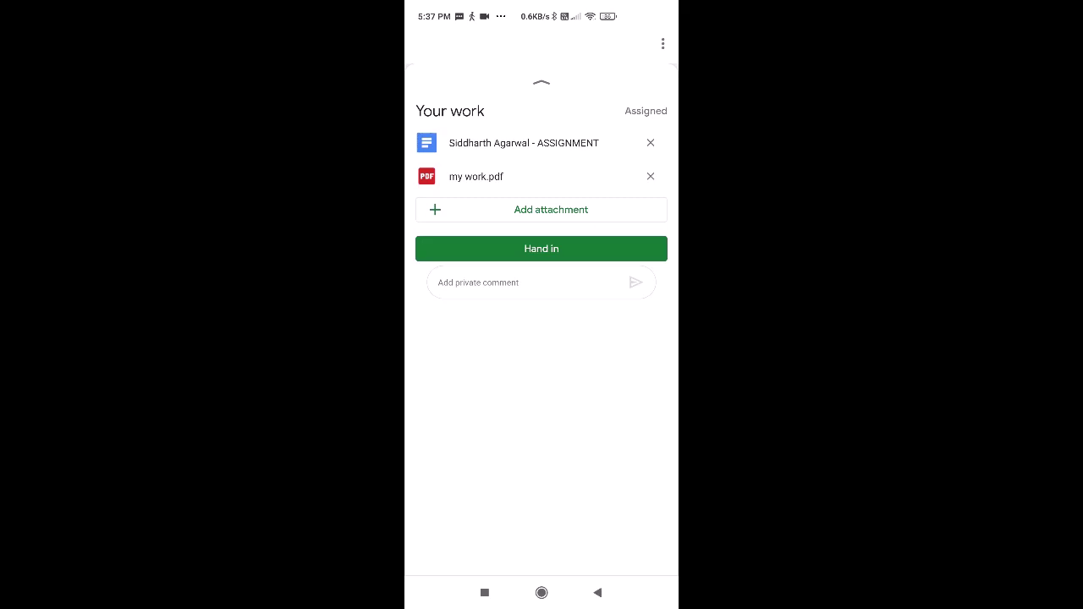
{"action": "left_click", "coordinate": [541, 249]}
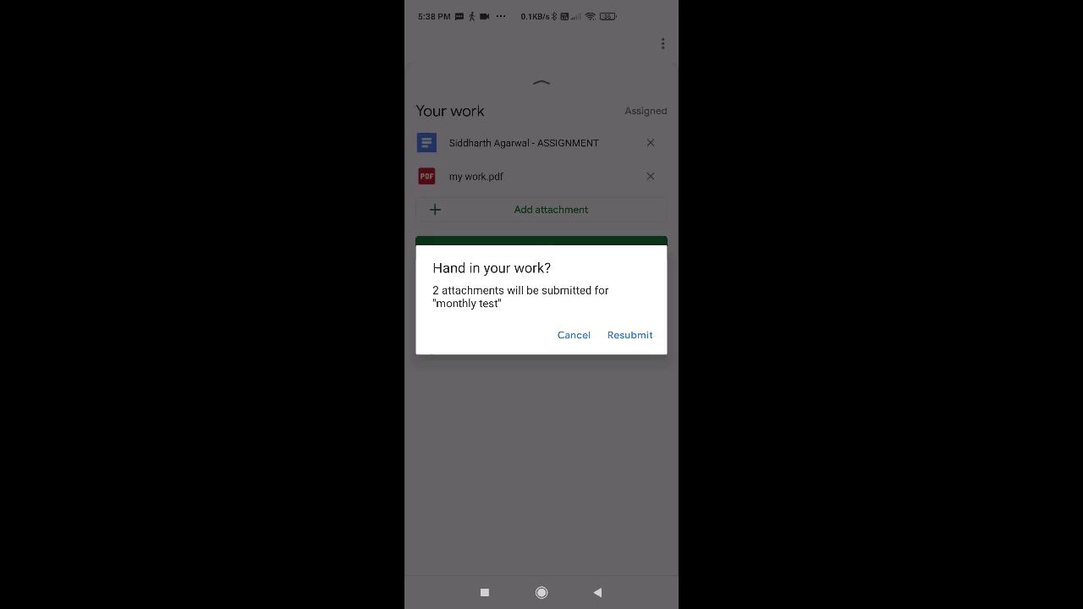
{"action": "left_click", "coordinate": [630, 336]}
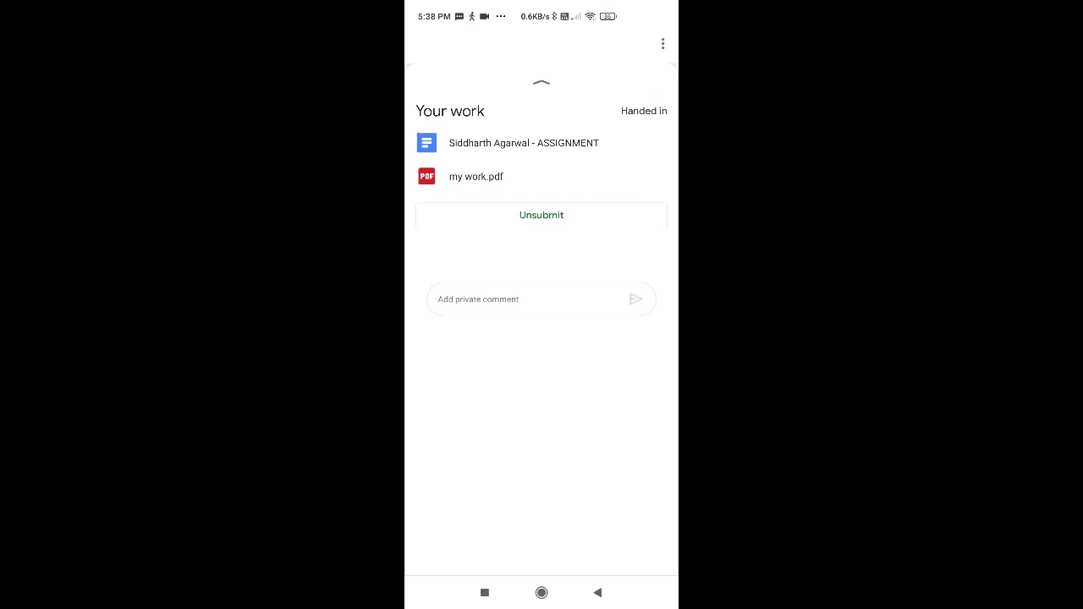
{"action": "left_click", "coordinate": [527, 411]}
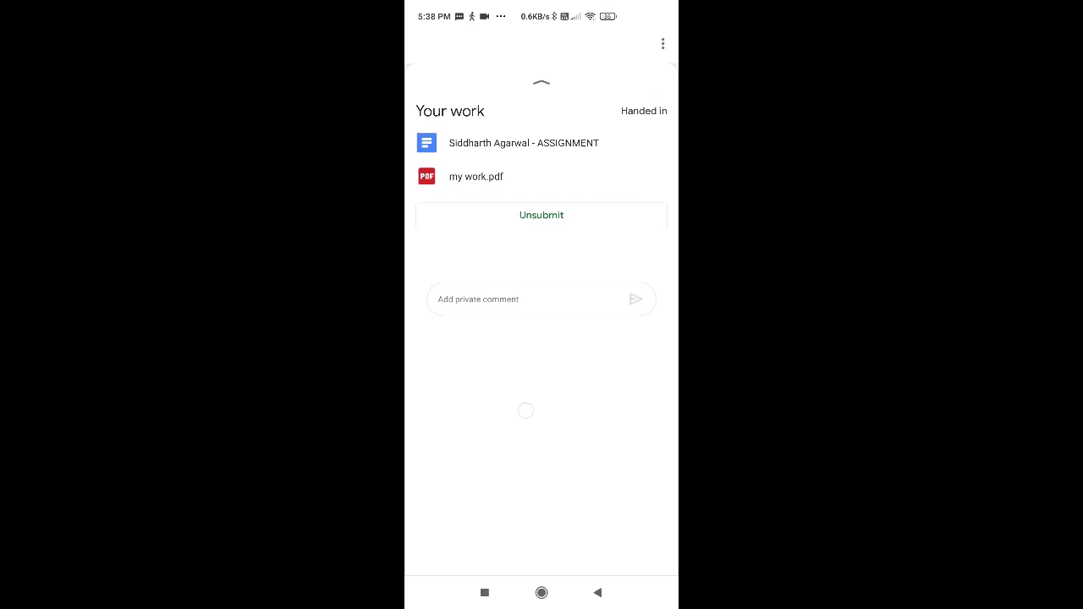